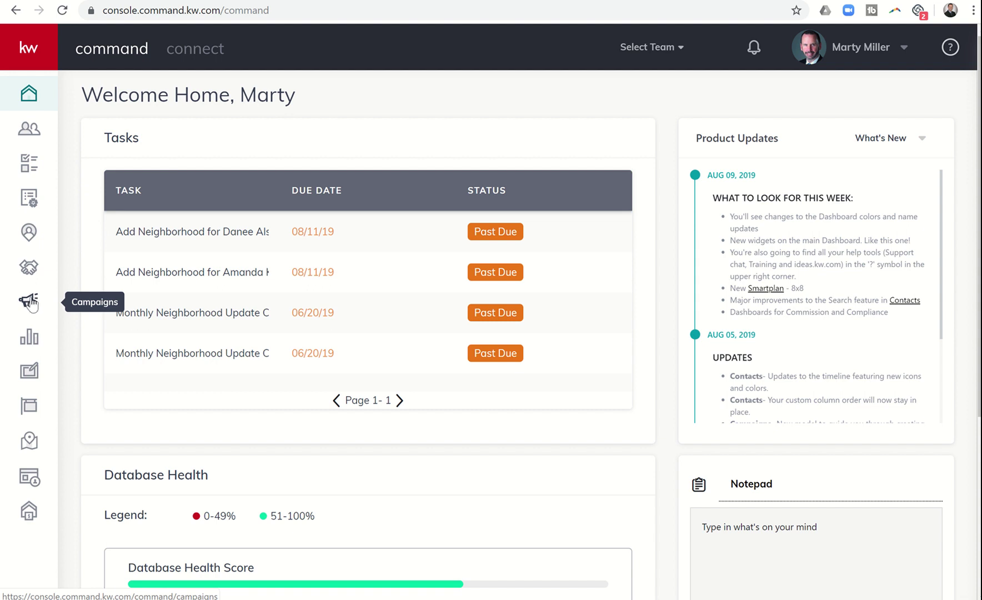
Step: Go to Campaigns' Social Posts calendar and scroll to the week of August 11–17
left_click(31, 305)
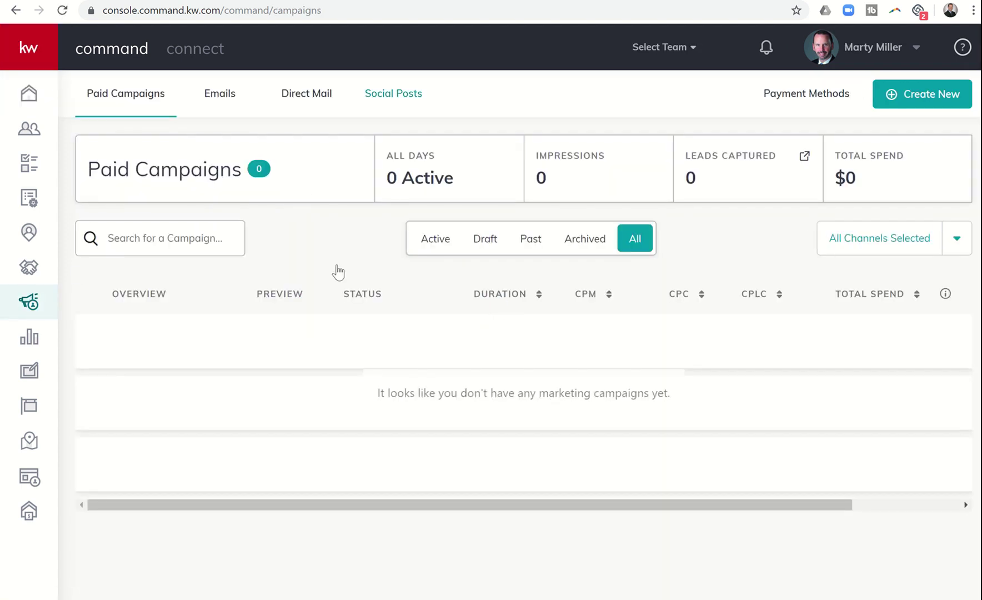
left_click(402, 98)
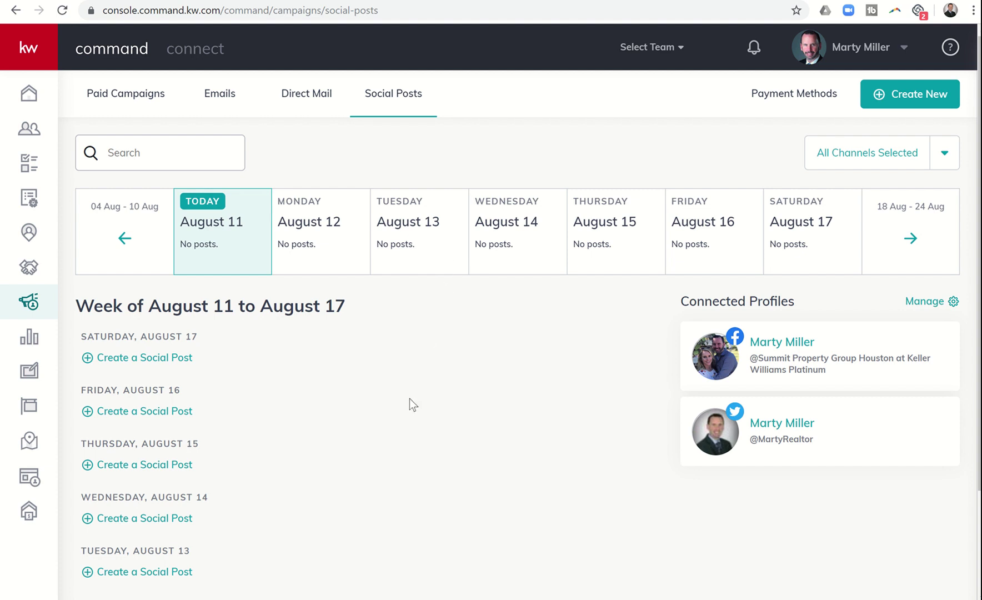
scroll(410, 398, "down", 1)
scroll(410, 399, "up", 1)
scroll(250, 384, "down", 3)
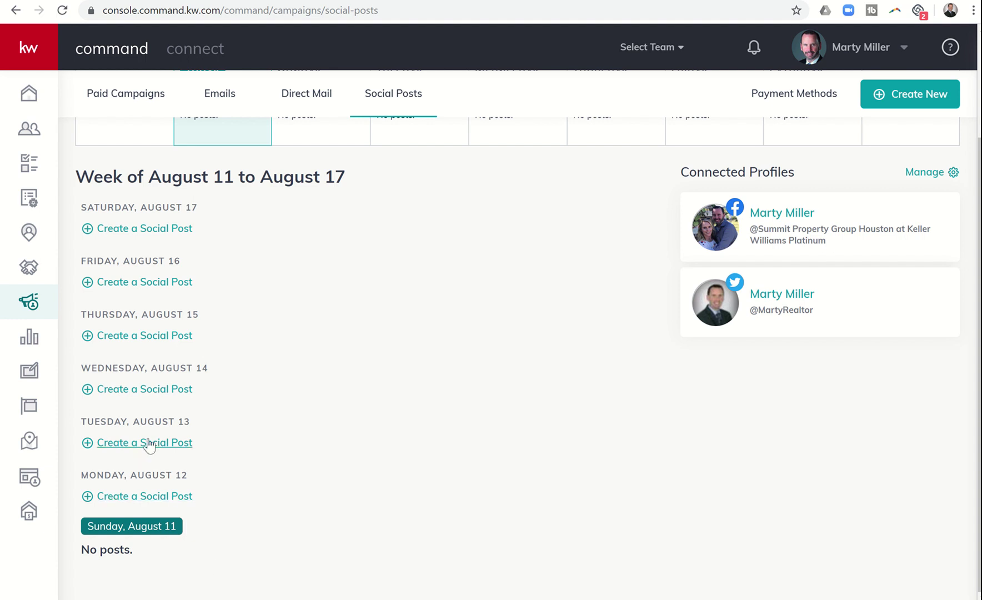
Step: Create a social post for Wednesday, August 14 with the text 'Test campaign'
left_click(163, 391)
scroll(301, 286, "up", 2)
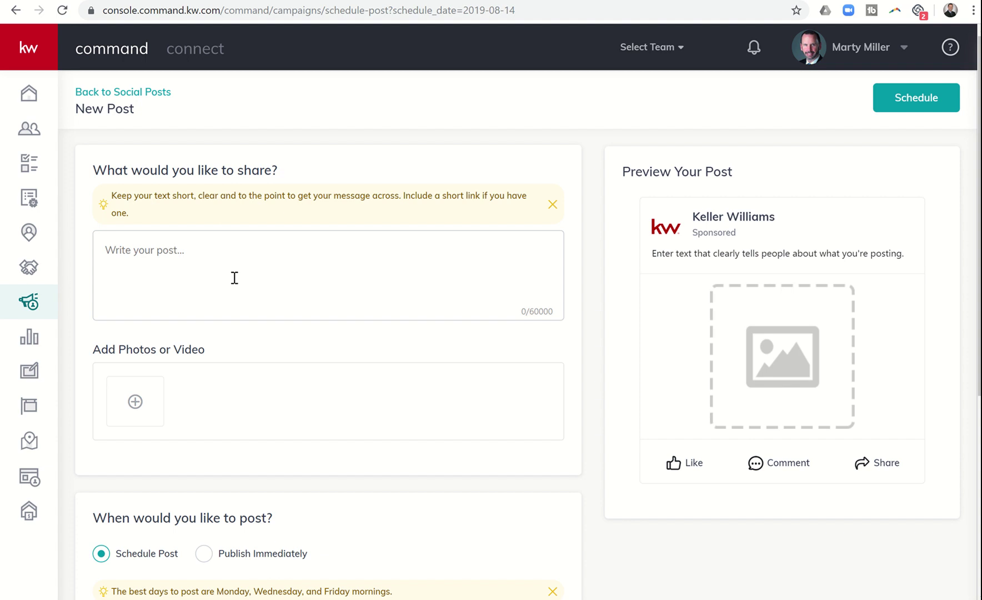
left_click(185, 271)
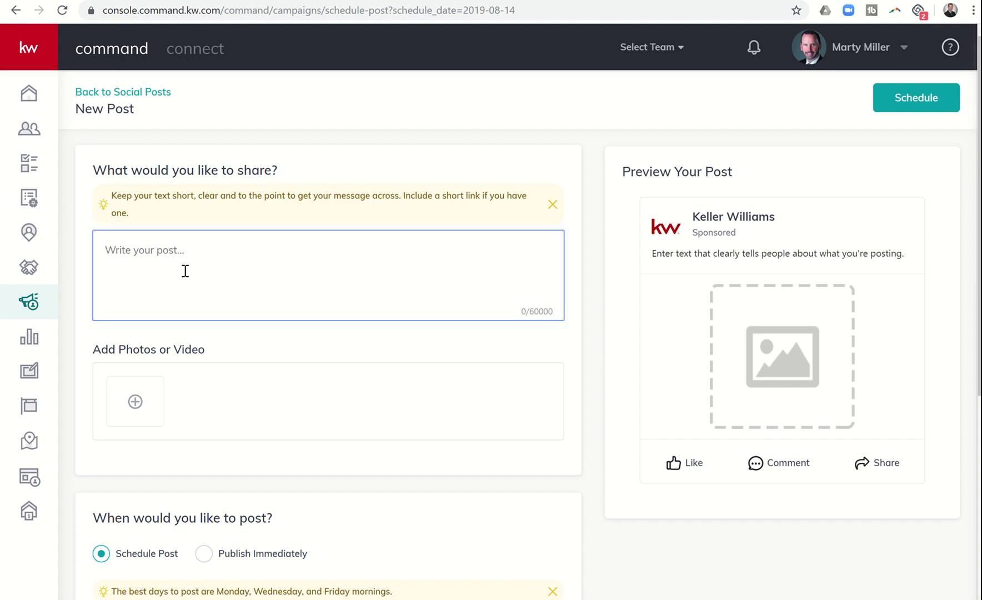
type("Test campa")
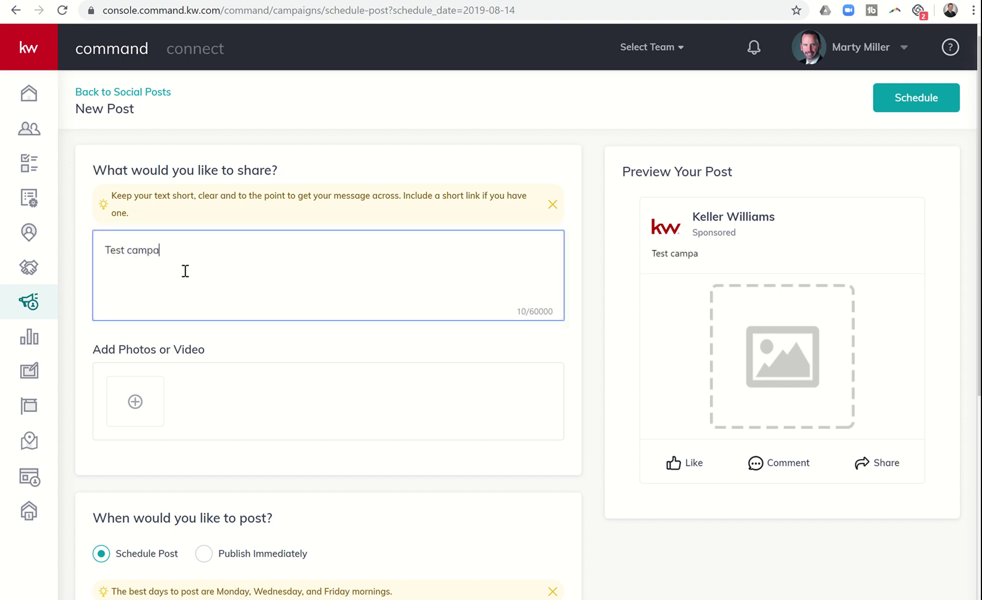
type("ign")
Step: Attach house photo 1 to the post, cropped to a square 1:1 image
left_click(139, 401)
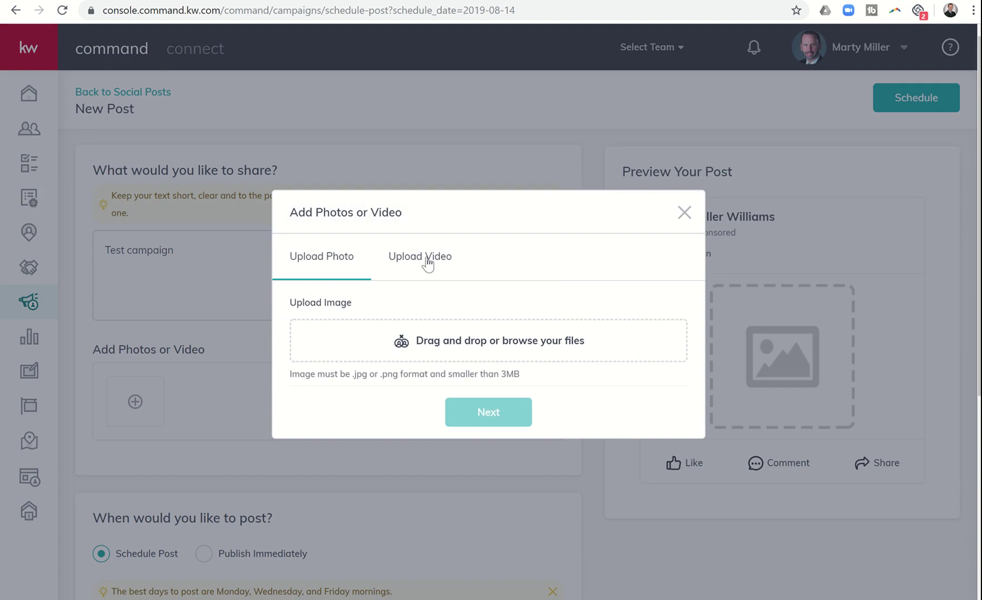
left_click(450, 350)
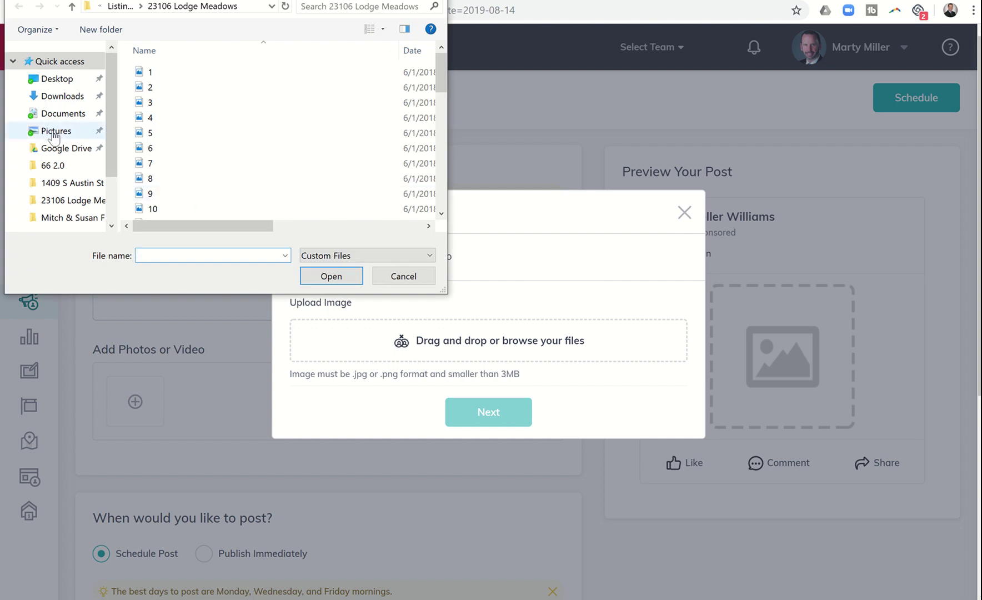
left_click(149, 73)
left_click(311, 276)
left_click(480, 444)
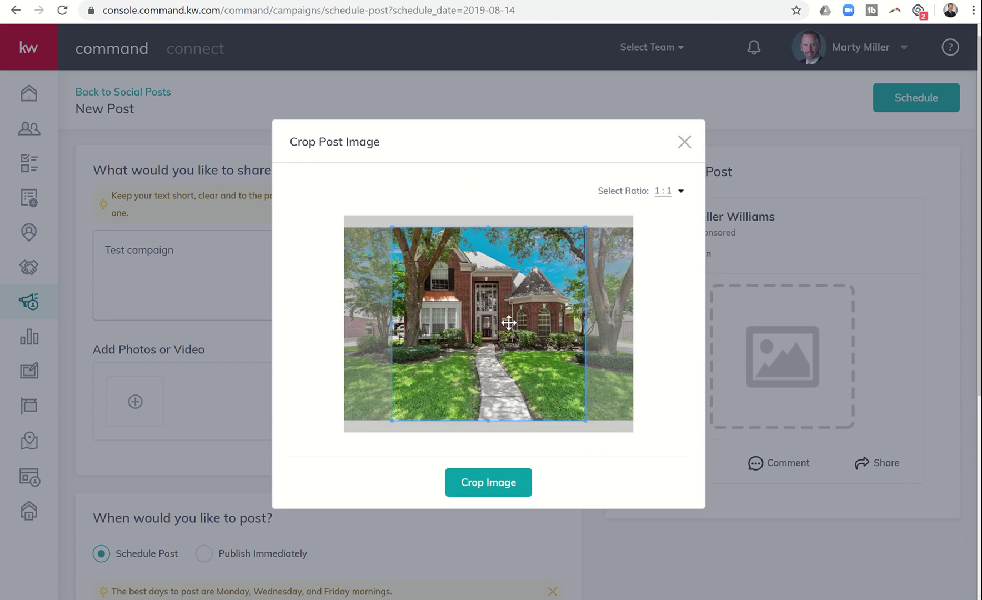
left_click_drag(442, 369, 435, 365)
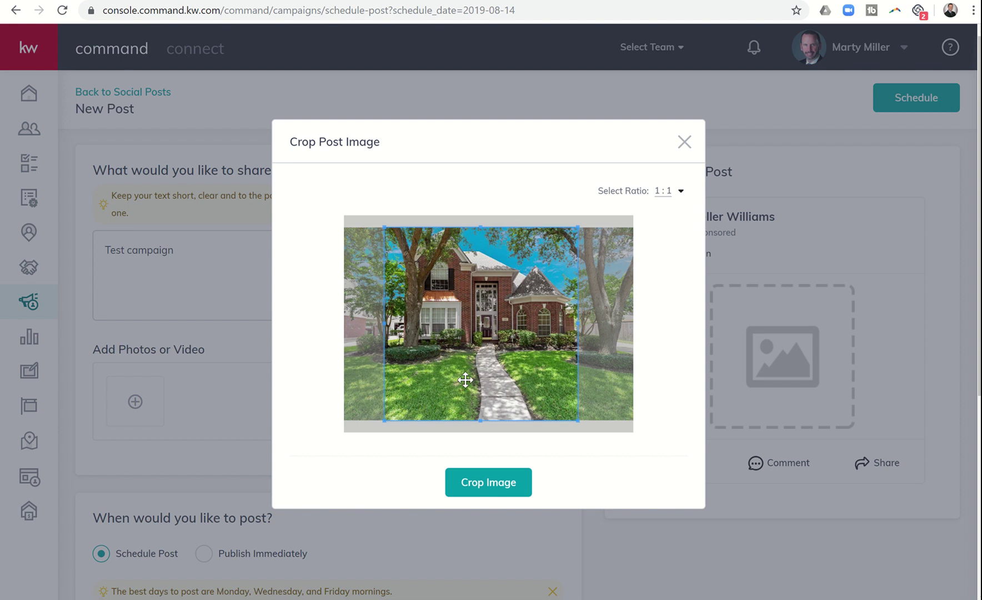
left_click(470, 486)
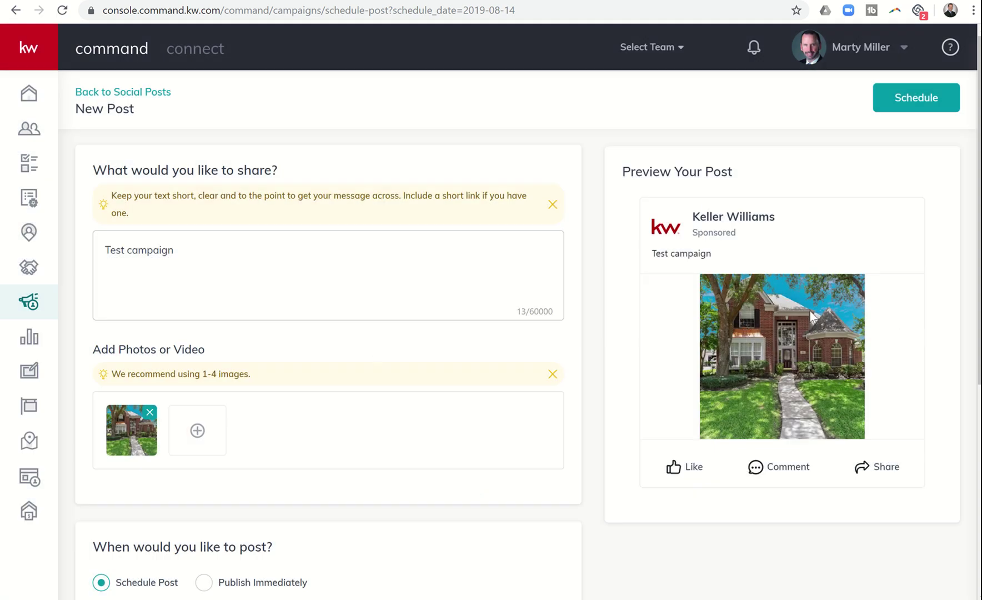
Step: Keep the publishing time at August 14, 2019, 10:00 AM in the date picker
scroll(413, 346, "down", 5)
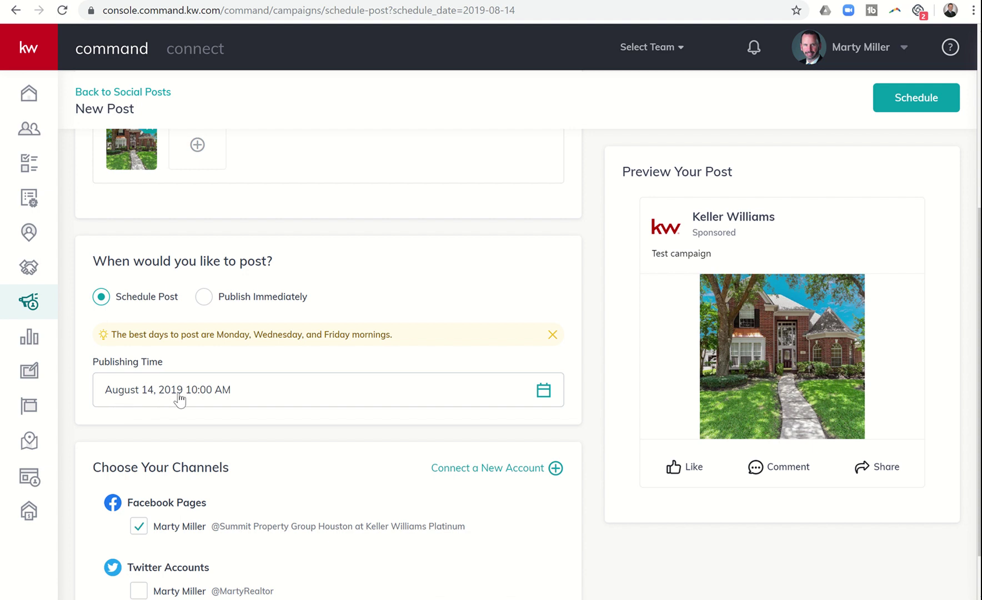
left_click(286, 396)
scroll(220, 495, "down", 1)
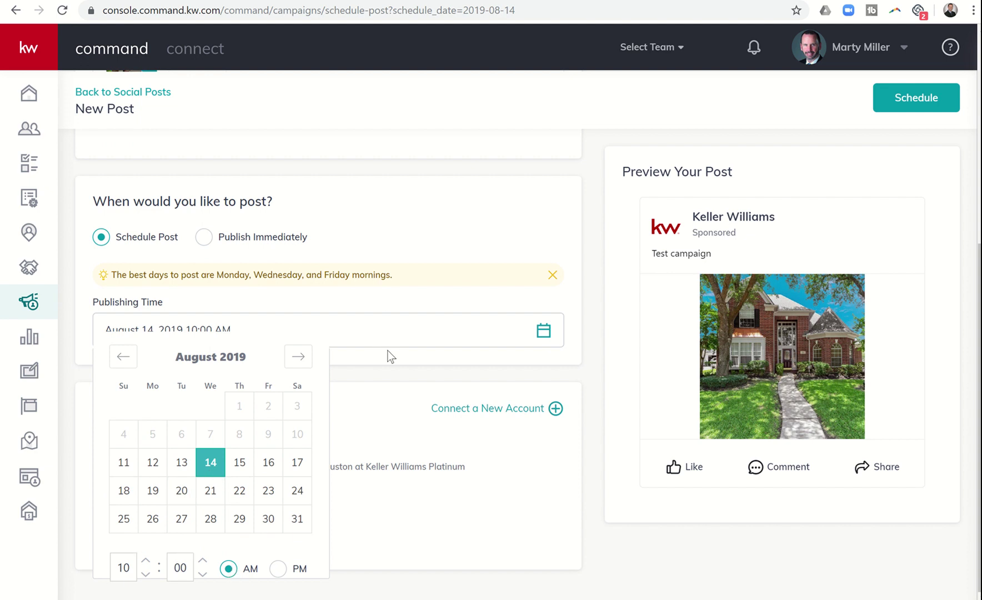
left_click(567, 527)
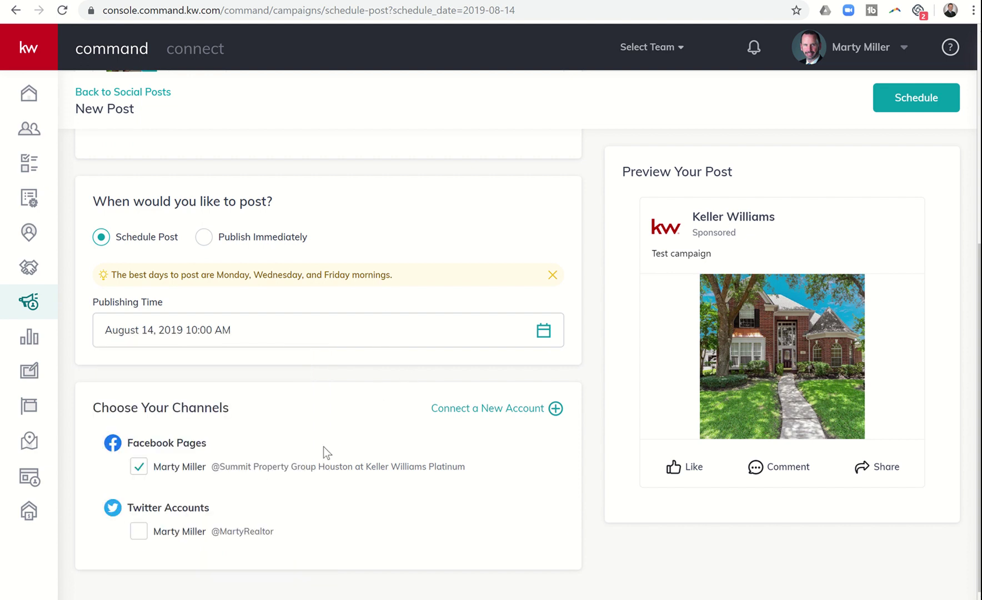
Step: Add the Twitter account as a channel and compare the Twitter and Facebook previews
left_click(139, 533)
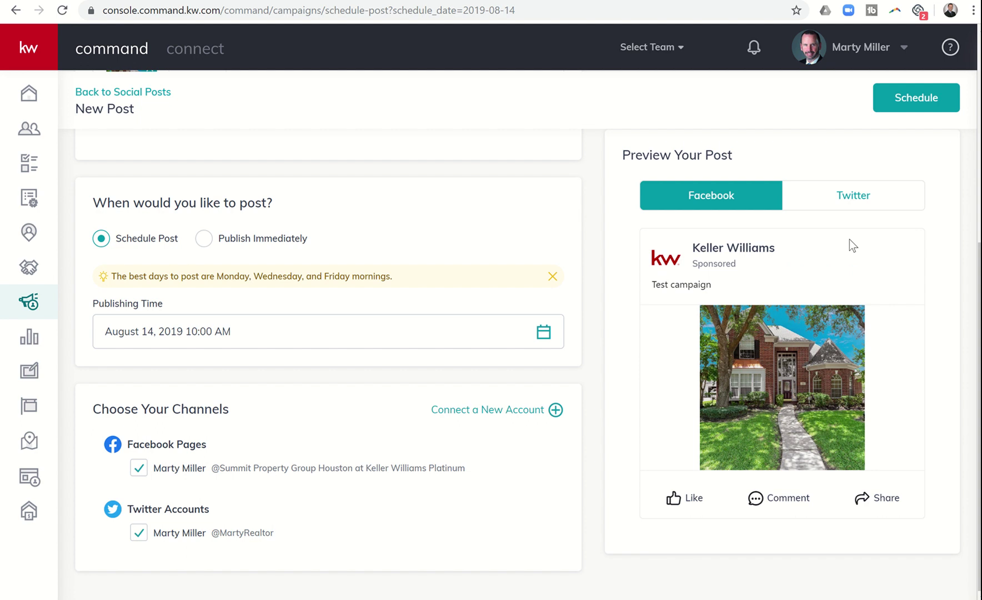
left_click(826, 195)
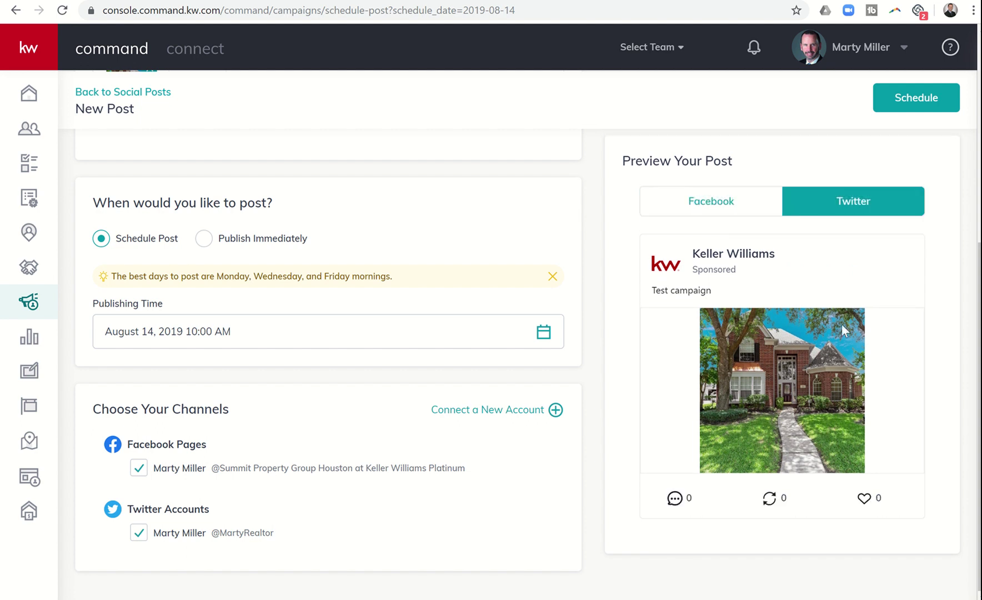
left_click(699, 202)
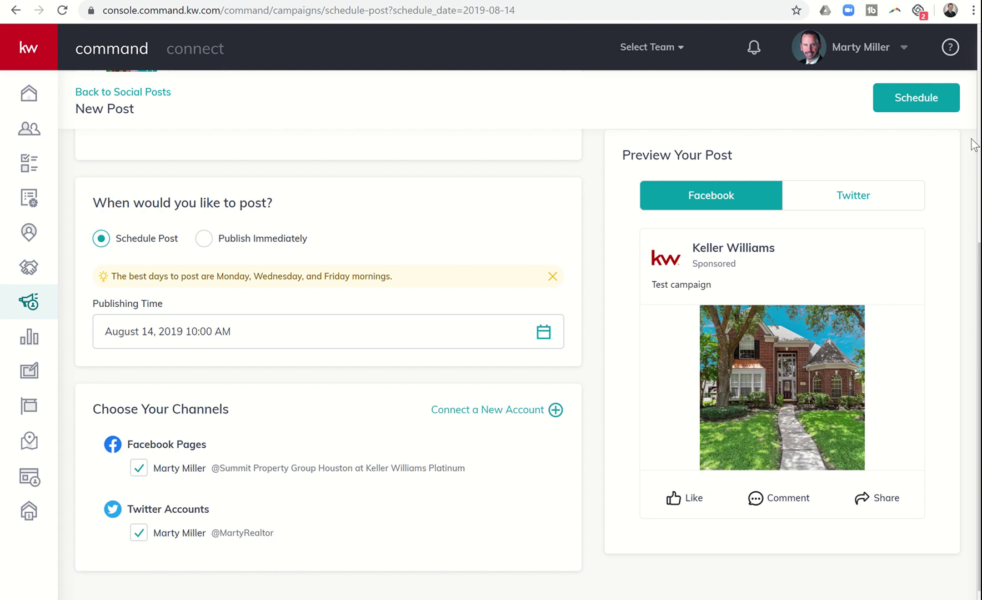
Step: Schedule the Test campaign post and confirm it in the Confirmation dialog
left_click(939, 112)
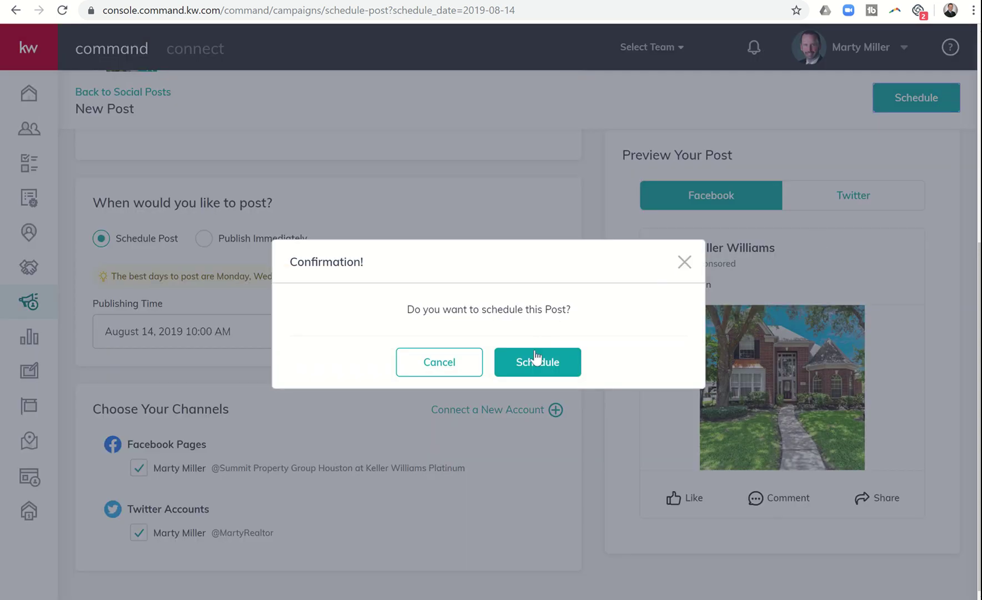
left_click(526, 368)
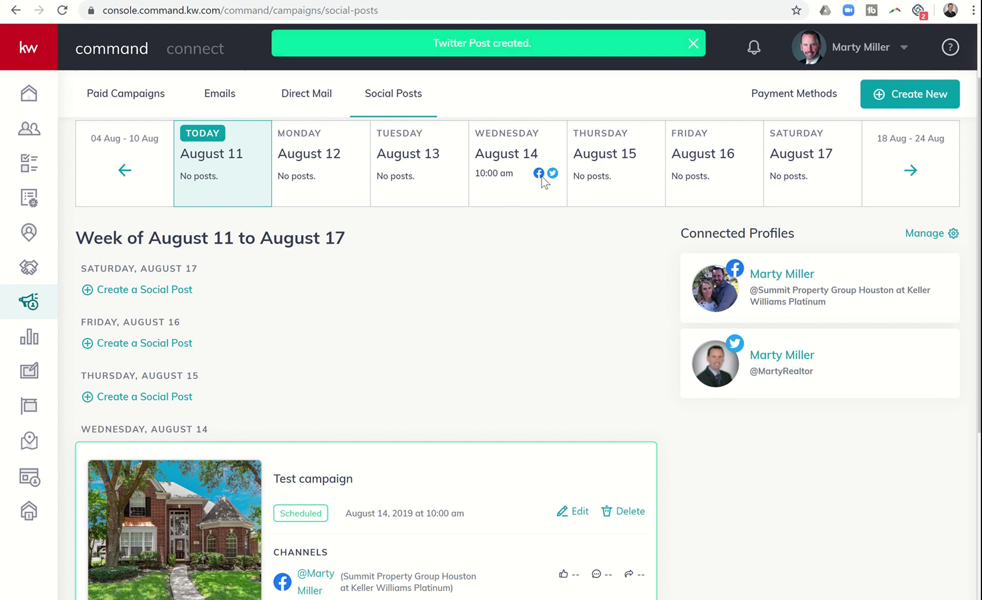
scroll(467, 329, "down", 1)
scroll(466, 330, "down", 2)
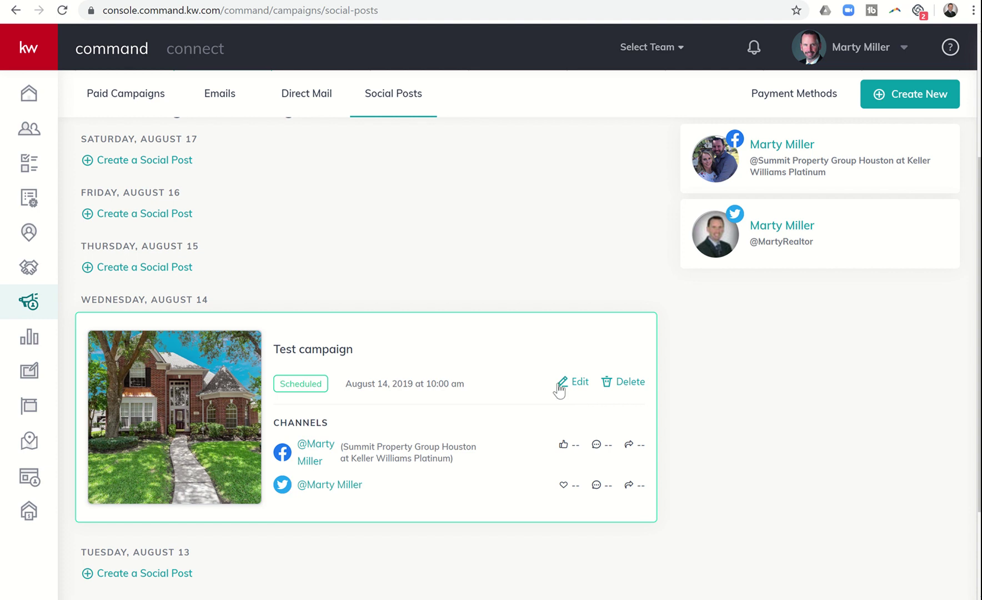
scroll(754, 425, "up", 2)
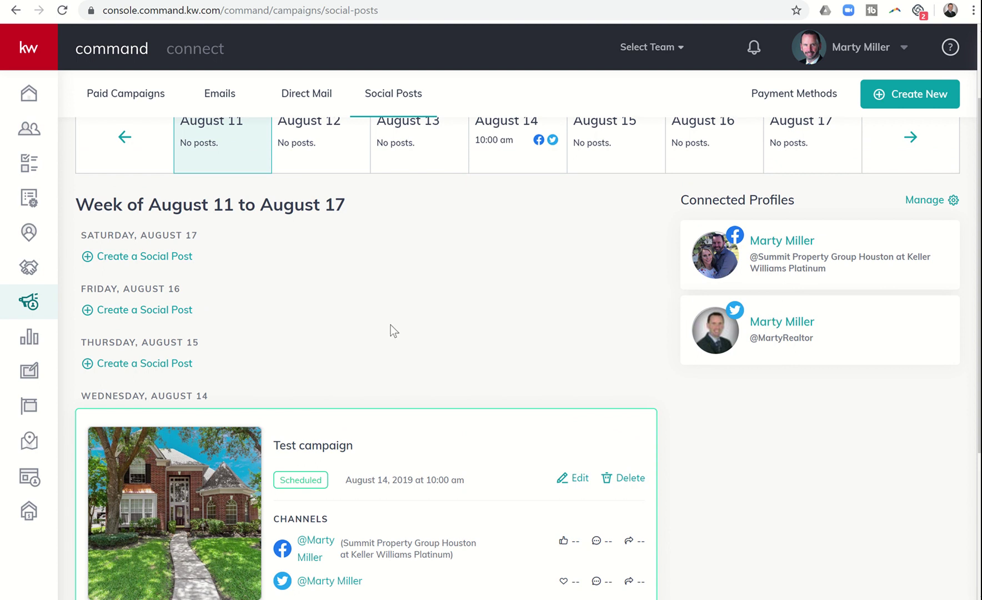
scroll(391, 326, "up", 2)
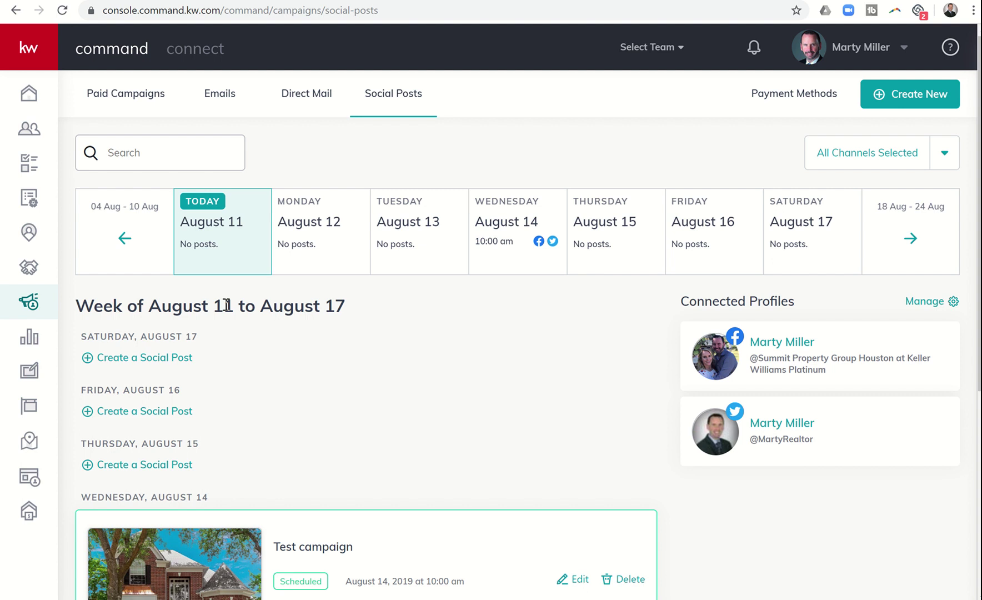
scroll(392, 432, "down", 2)
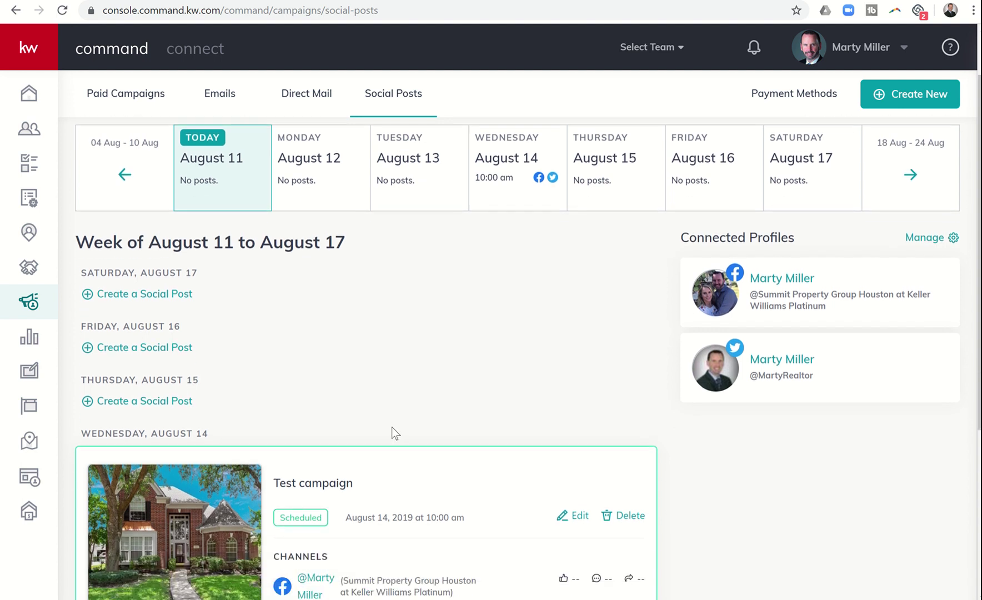
scroll(392, 428, "down", 4)
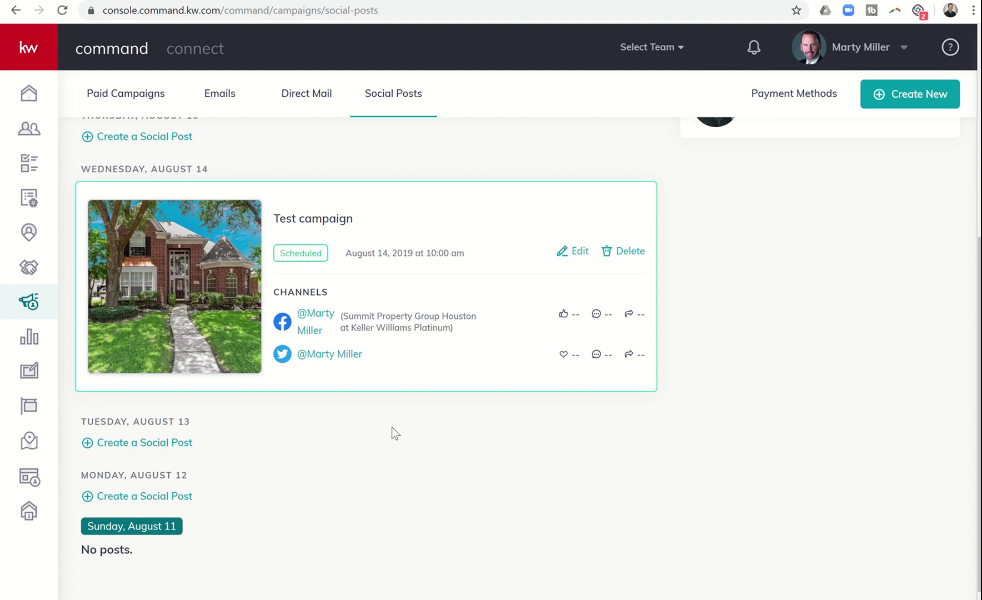
scroll(392, 428, "up", 5)
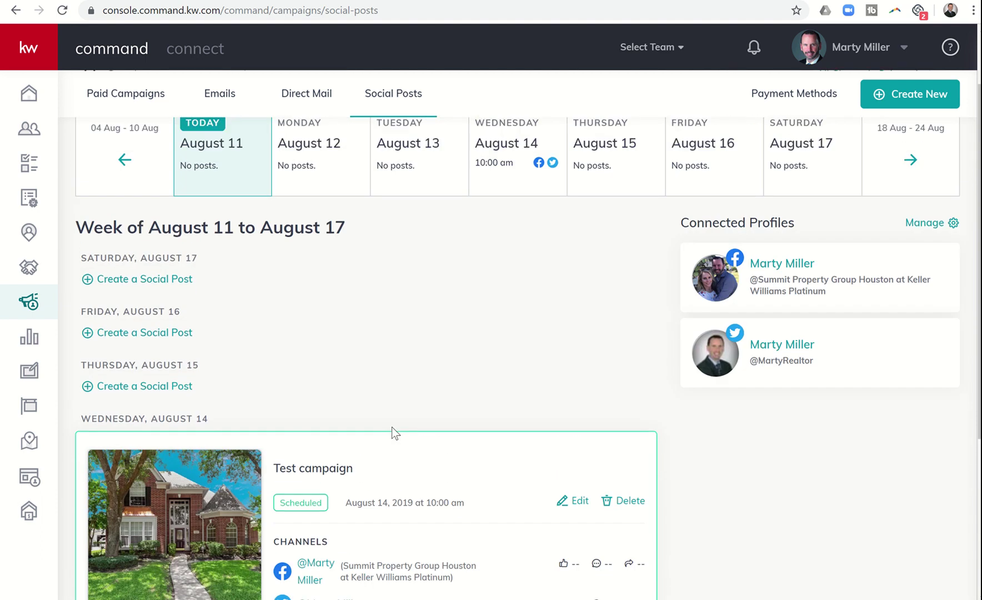